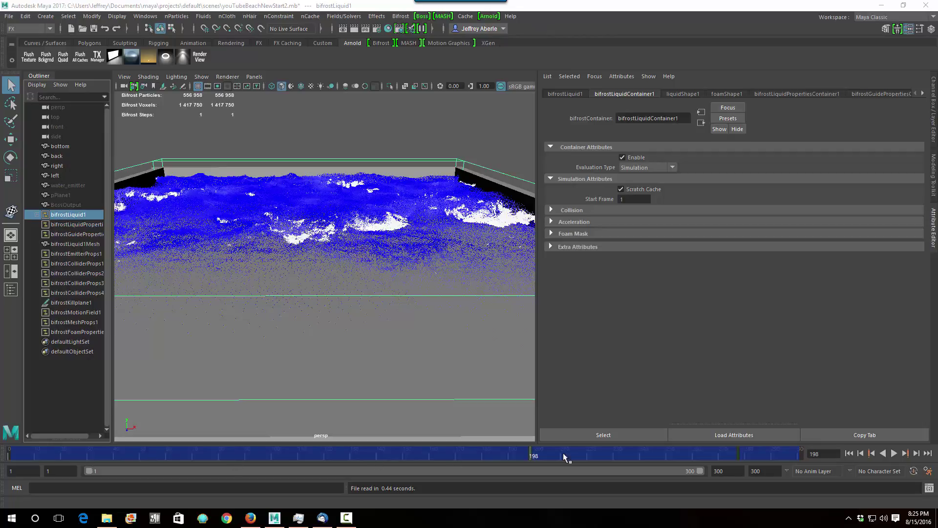
- Browse the Cache menu without choosing anything, then expand bifrostLiquid1 to reveal liquid1 and foam1
left_click(469, 17)
mouse_move(511, 33)
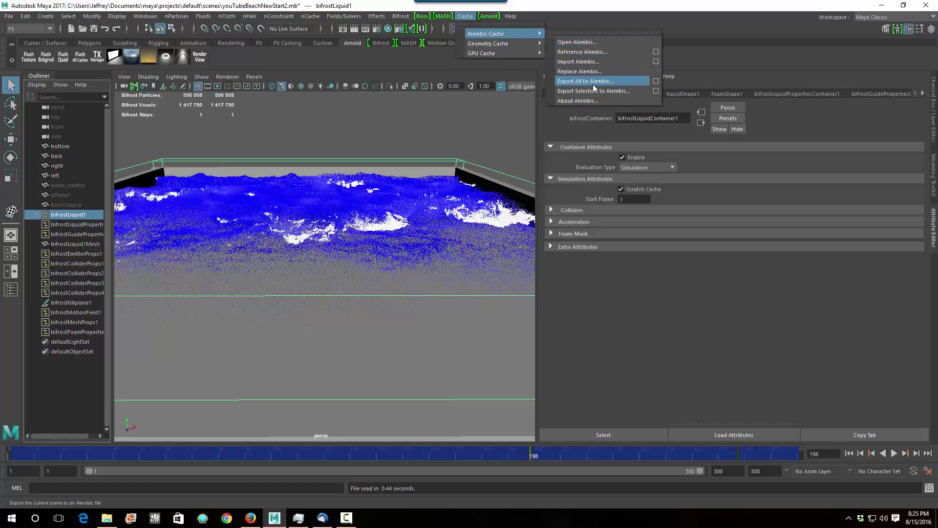
left_click(575, 11)
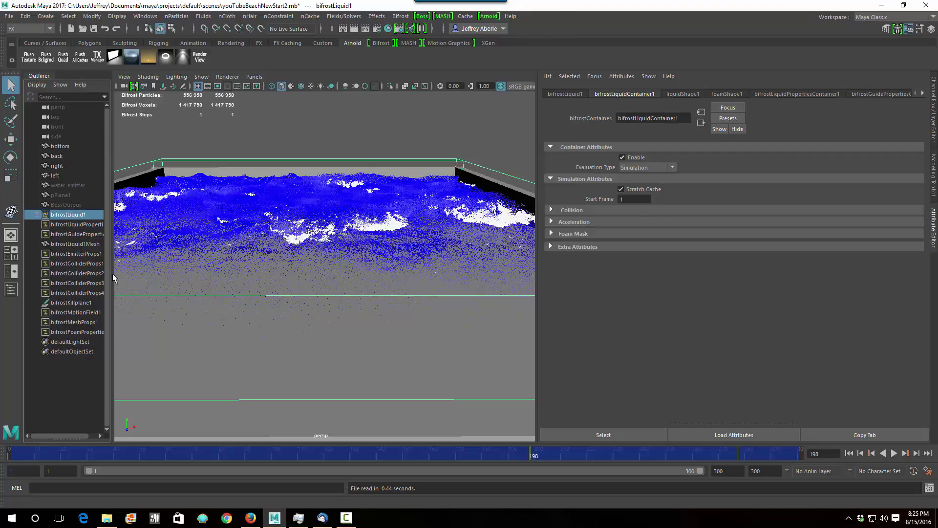
left_click(37, 215)
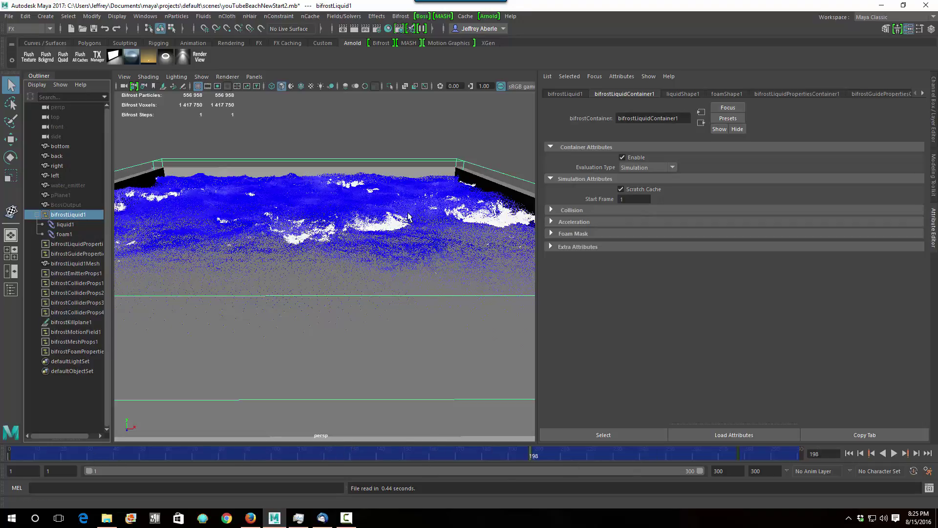
left_click(404, 19)
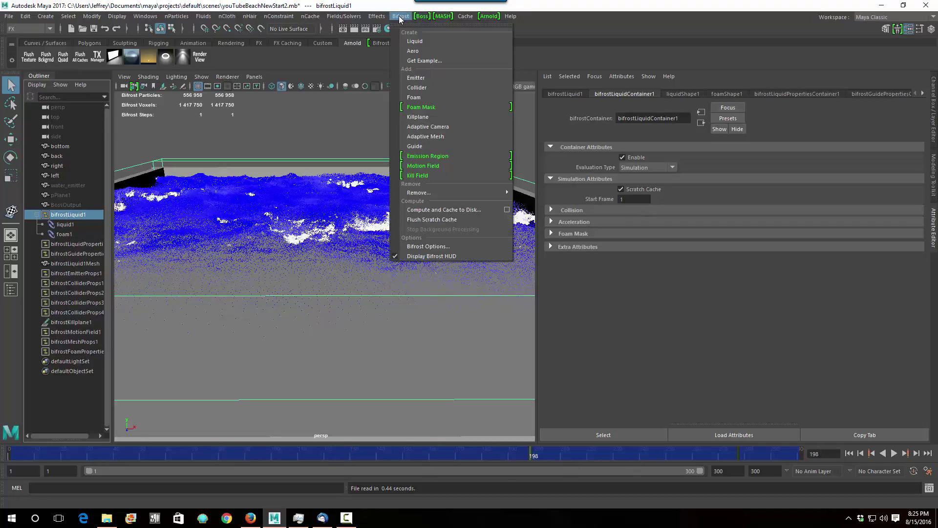
left_click(424, 253)
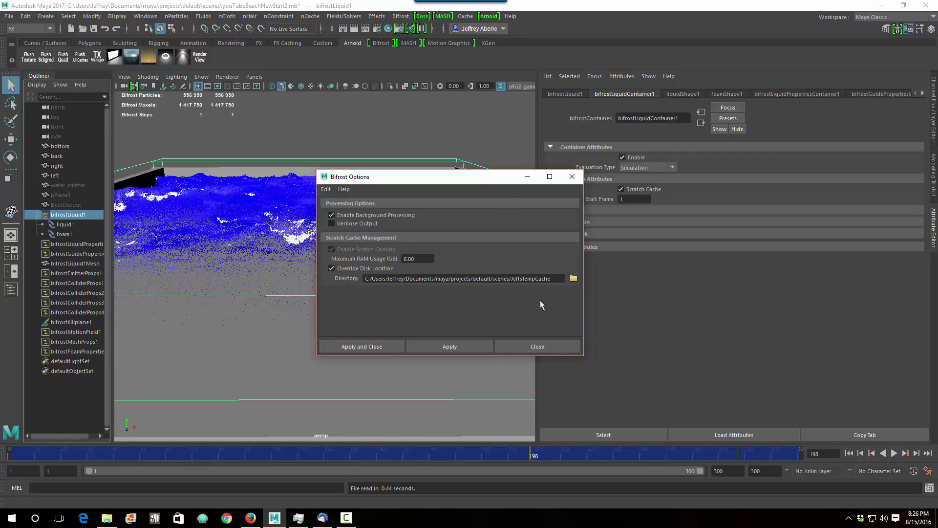
left_click(536, 347)
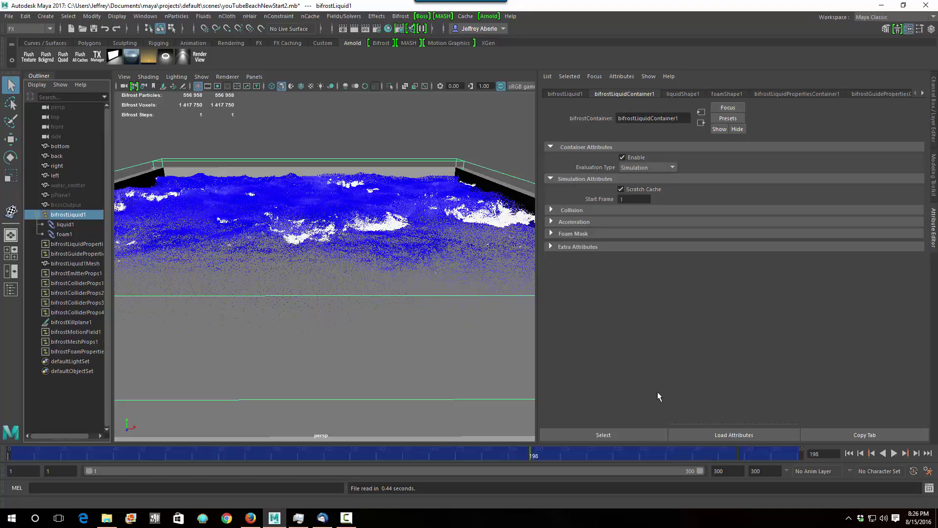
- Select liquid1, scroll bifrostLiquidPropertiesContainer1 to Caching, and open the Liquid Cache Name folder
left_click(65, 224)
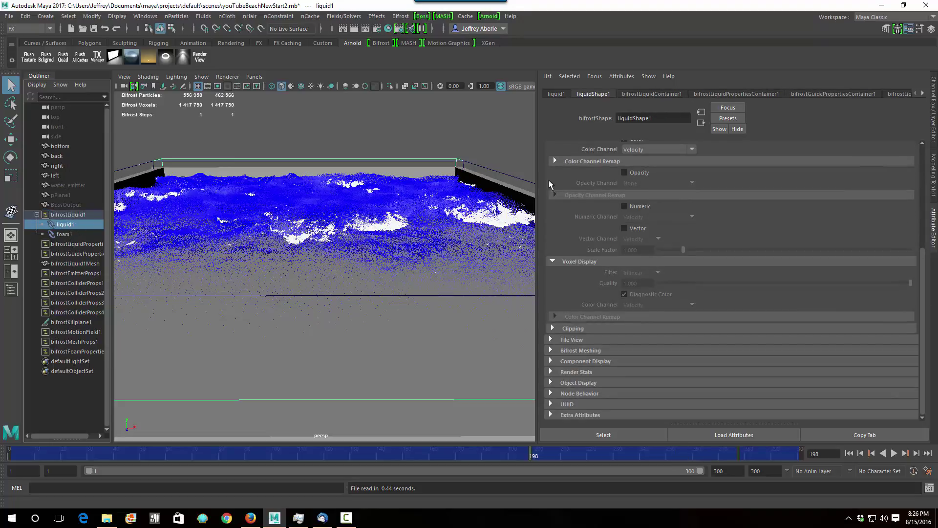
left_click(750, 93)
scroll(749, 93, "down", 1)
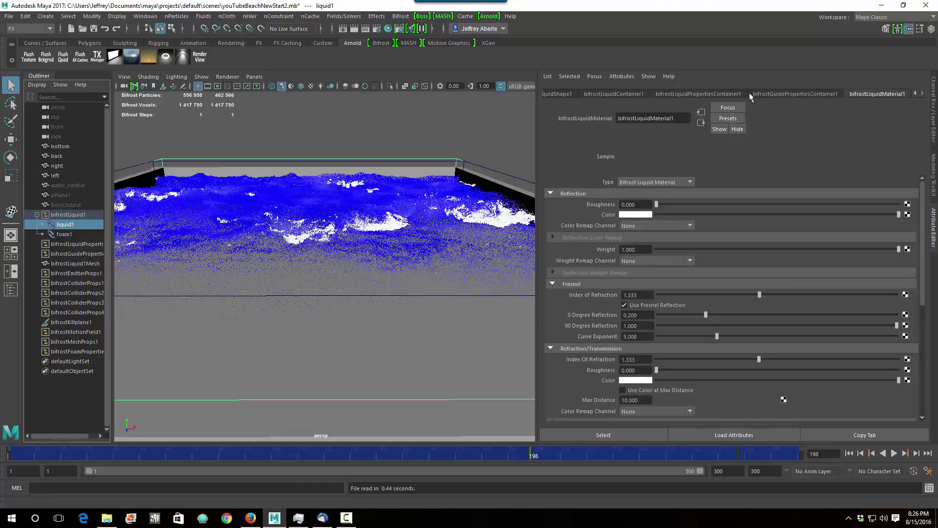
left_click(750, 93)
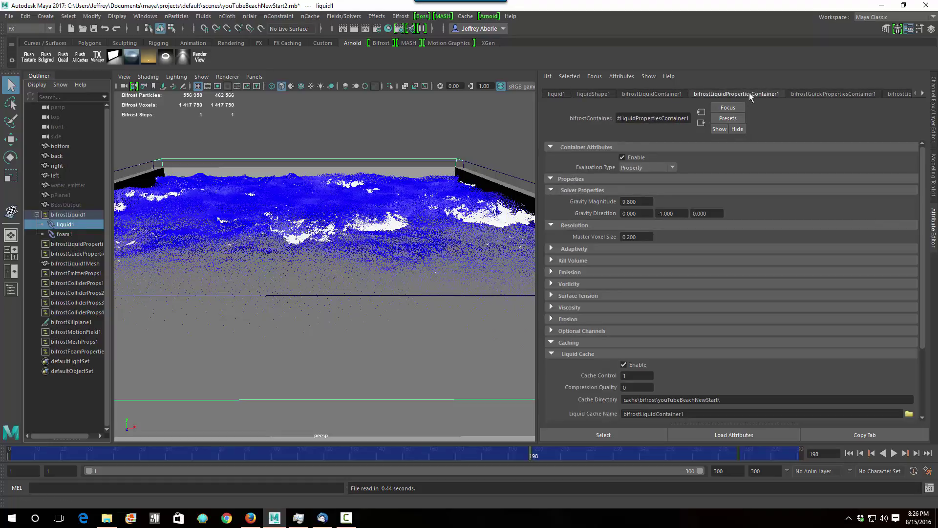
scroll(748, 225, "down", 3)
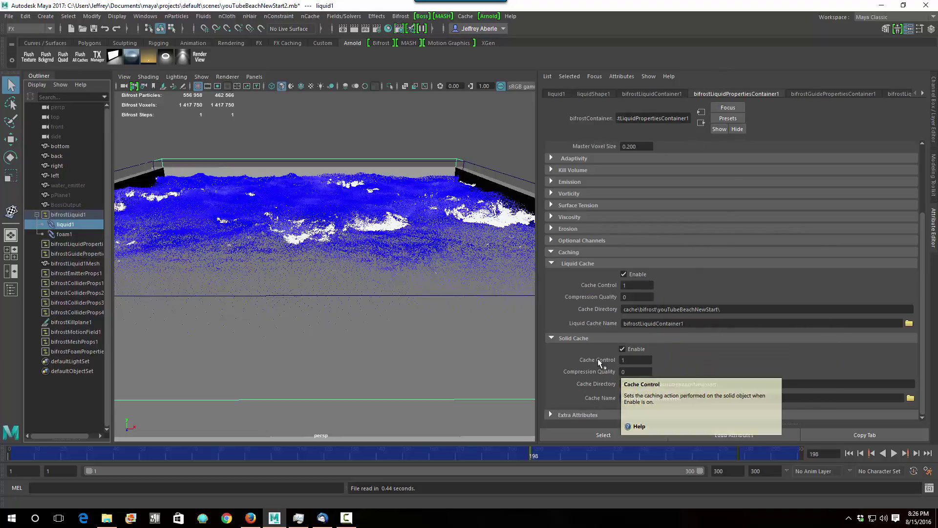
left_click(910, 398)
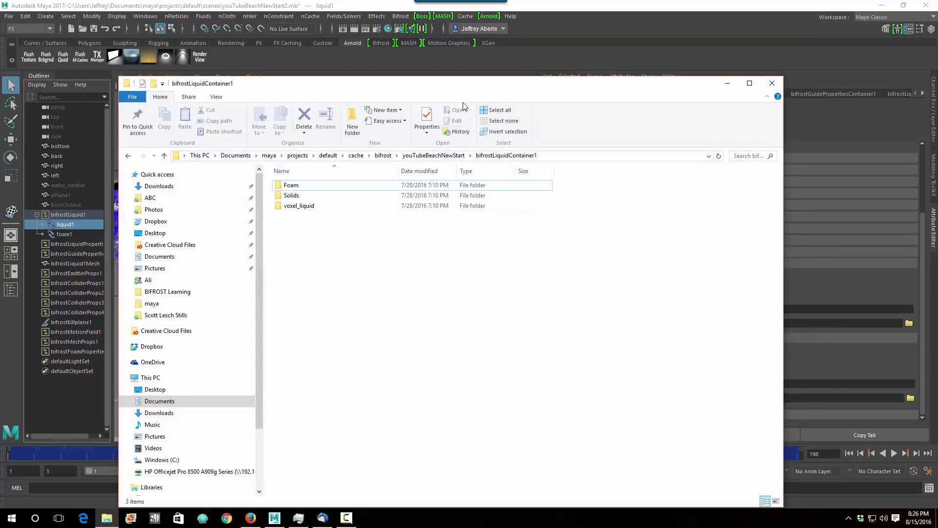
- Shift the cache folder window aside to compare it with the caching settings, then minimize it
left_click_drag(478, 83, 393, 40)
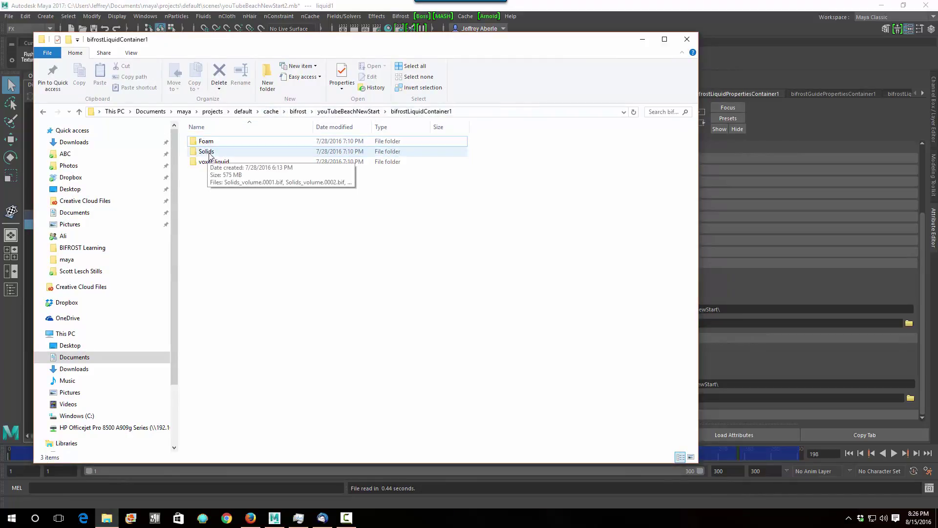
mouse_move(212, 165)
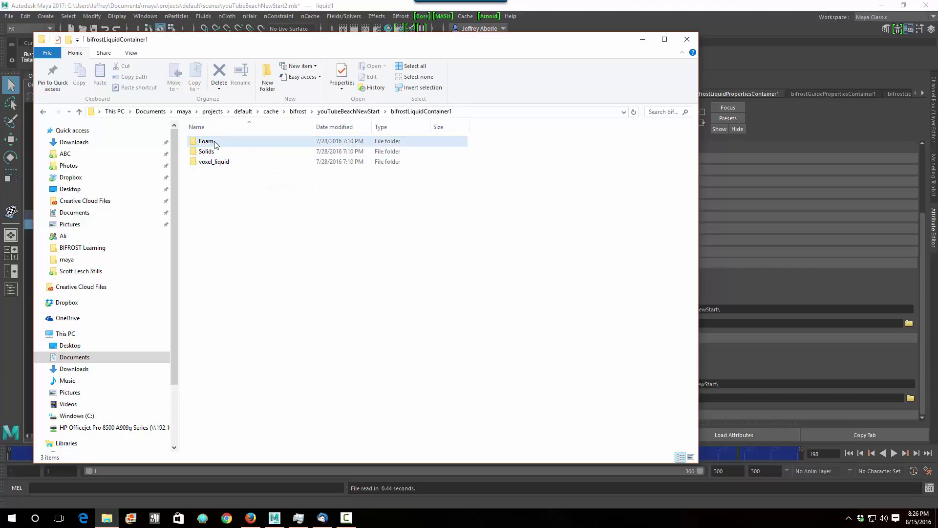
left_click_drag(609, 43, 438, 50)
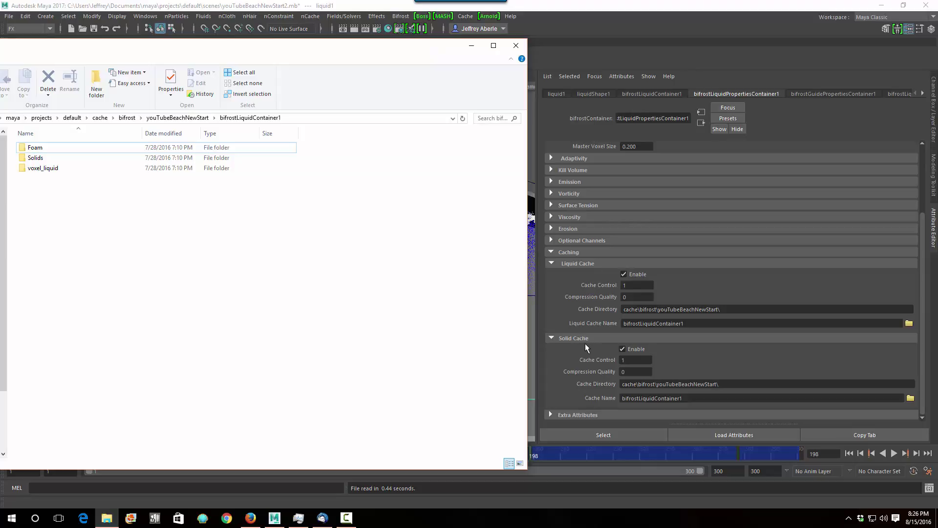
left_click_drag(395, 51, 716, 51)
left_click(792, 43)
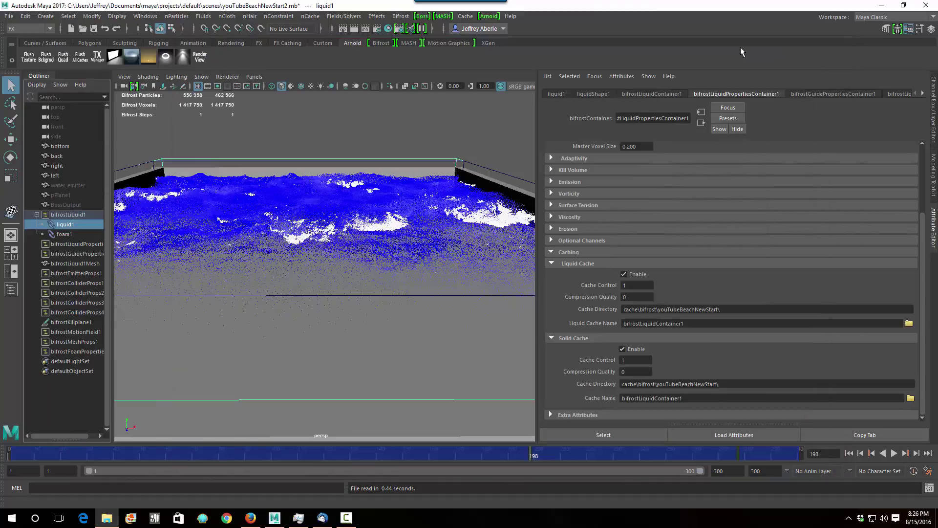
- Check foam1's Foam Cache settings, then bring up liquid1's caching settings again
left_click(64, 234)
left_click(723, 94)
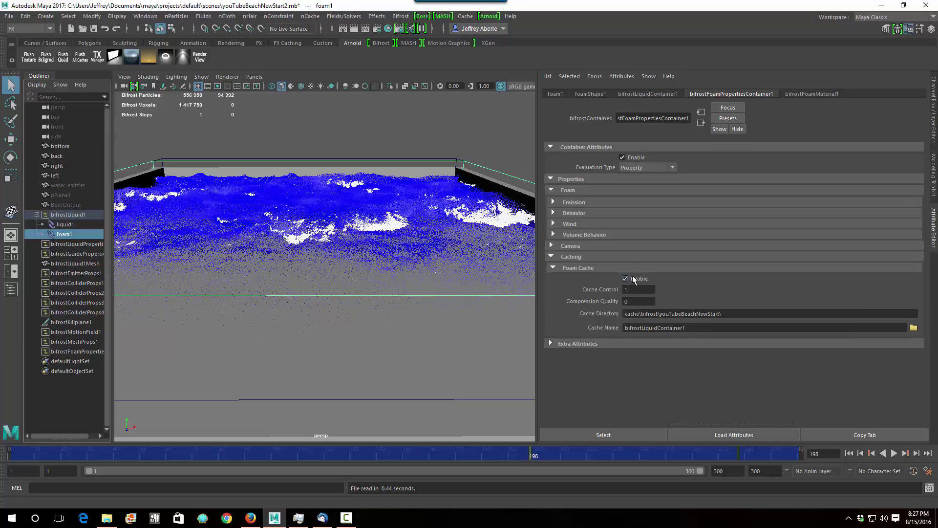
left_click(64, 225)
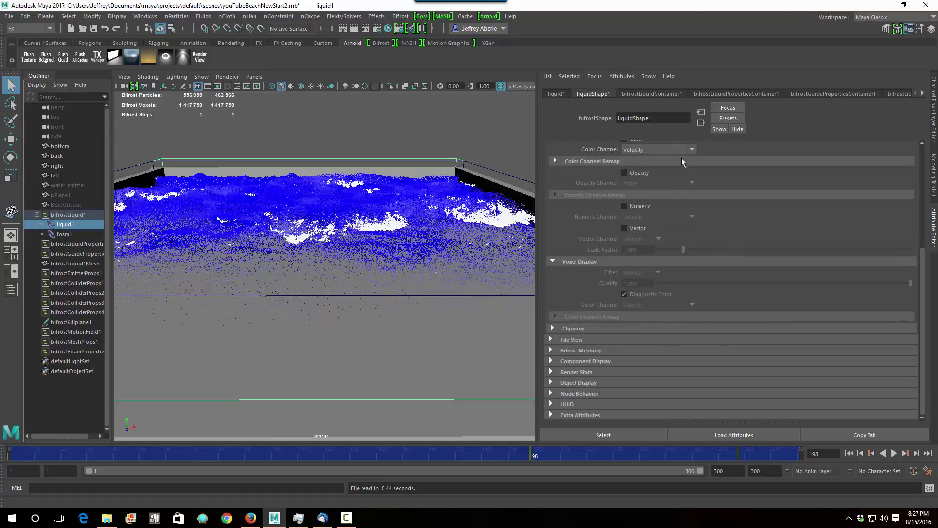
left_click(731, 94)
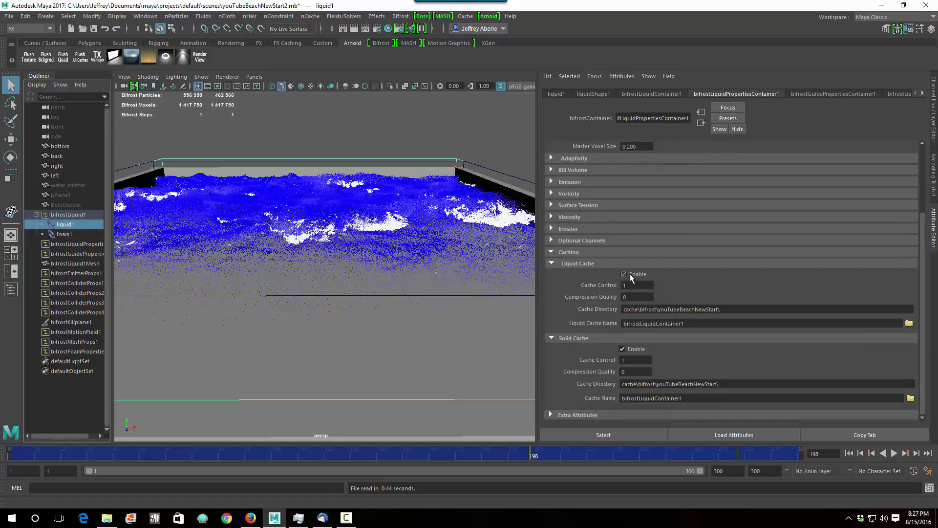
- Uncheck Liquid Cache Enable and Solid Cache Enable, and rewind the animation to frame 1
left_click(624, 275)
left_click(622, 349)
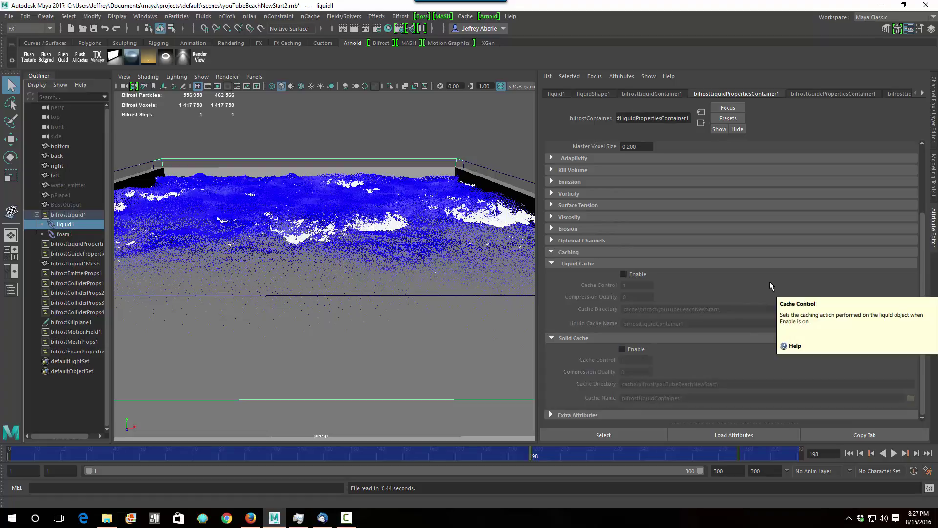
left_click(849, 453)
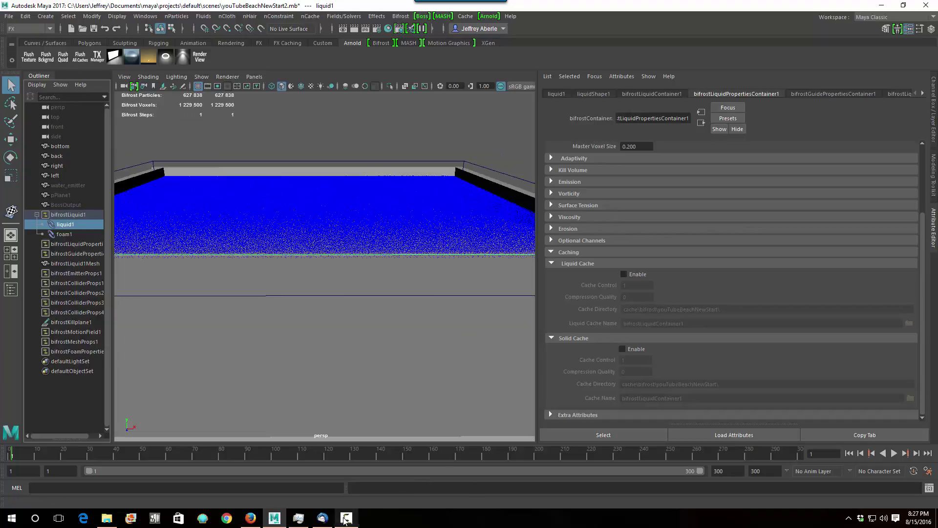
- Delete the bifrostLiquidContainer1 folder inside youTubeBeachNewStart in File Explorer, then minimize Explorer
left_click(110, 522)
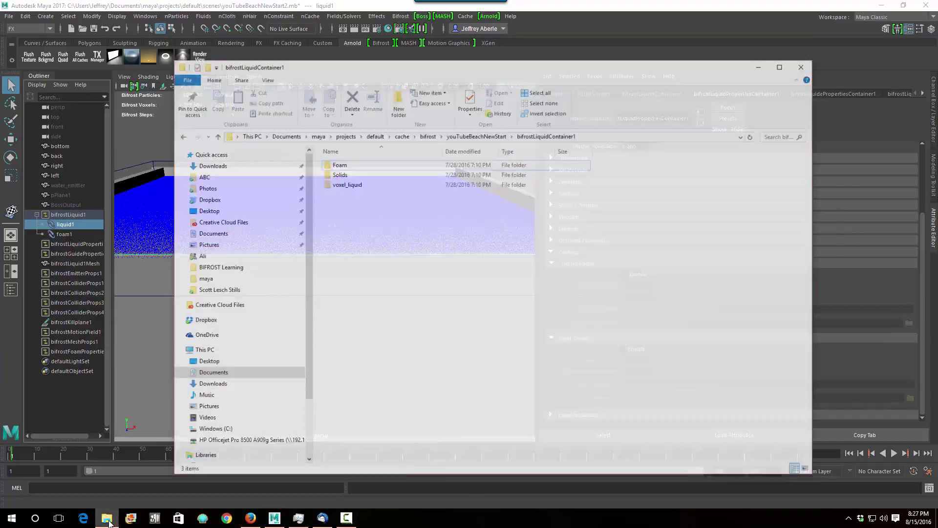
left_click(515, 120)
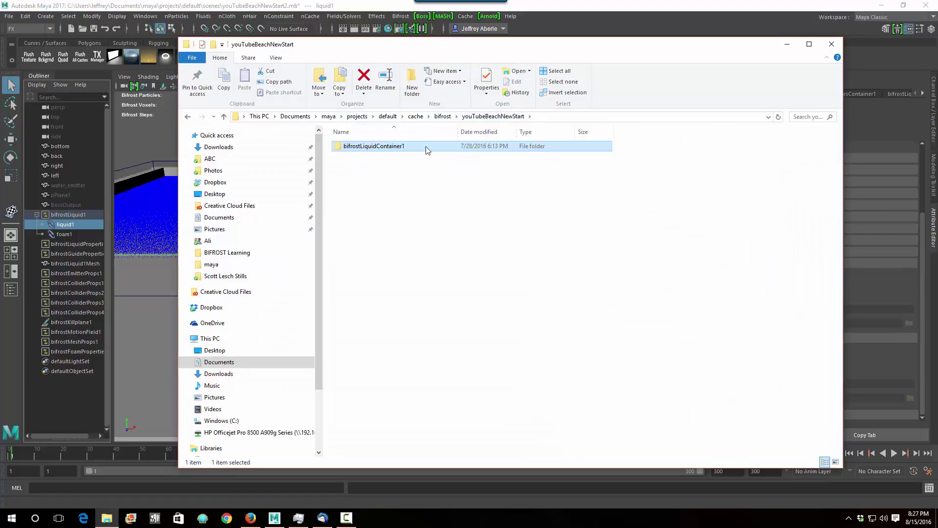
right_click(381, 153)
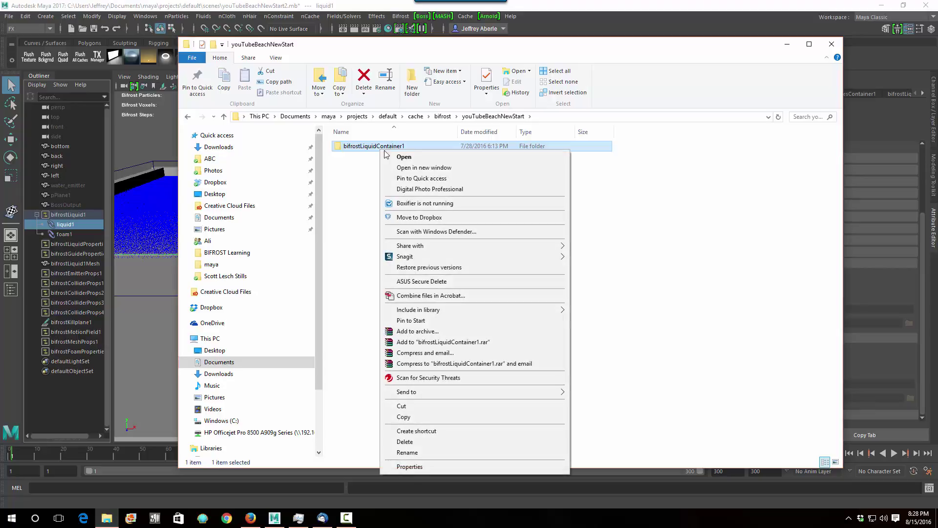
left_click(424, 440)
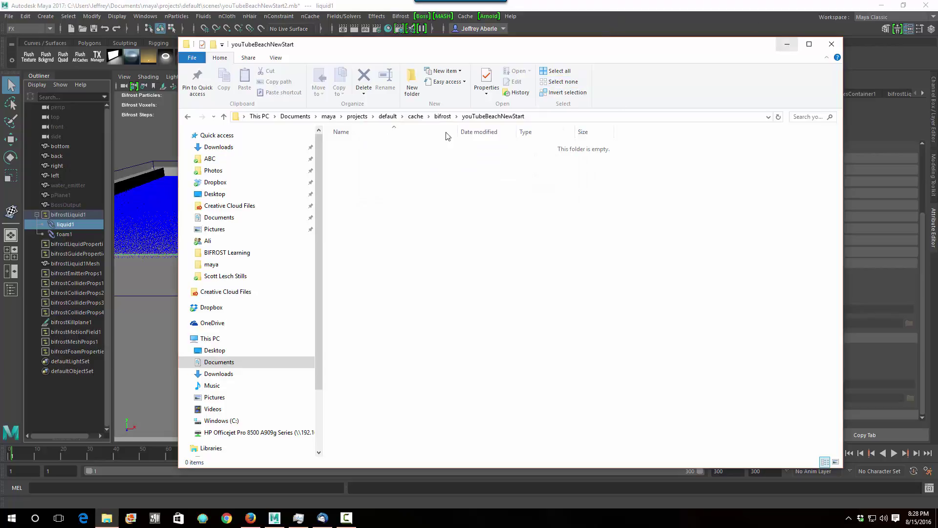
left_click(788, 47)
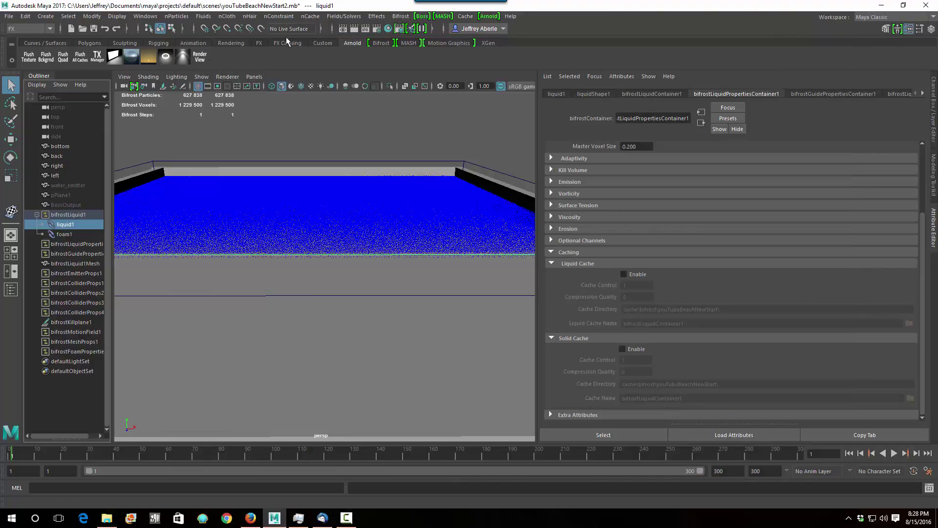
- Open youTubeBeachNewStart2.mb through File > Open Scene, choosing Don't Save for the current changes
left_click(8, 16)
left_click(32, 43)
scroll(412, 262, "down", 10)
scroll(313, 299, "down", 2)
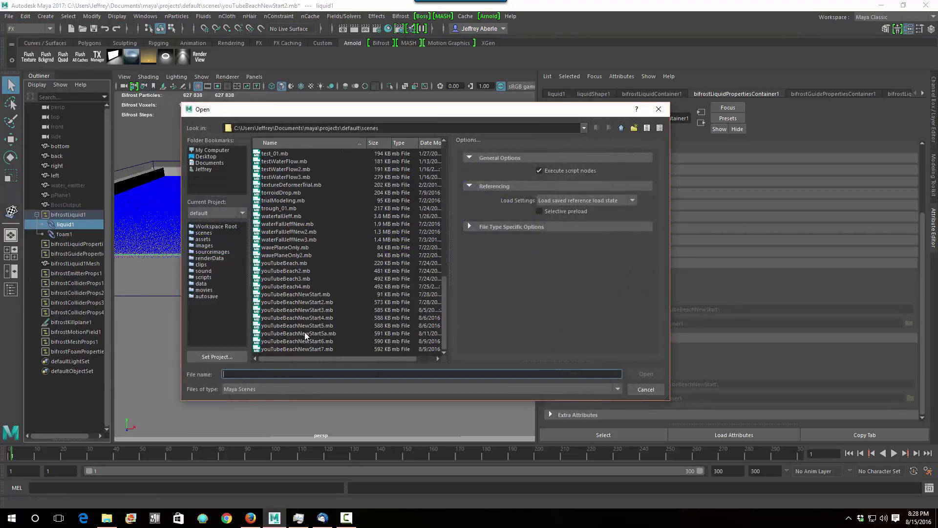
double_click(314, 302)
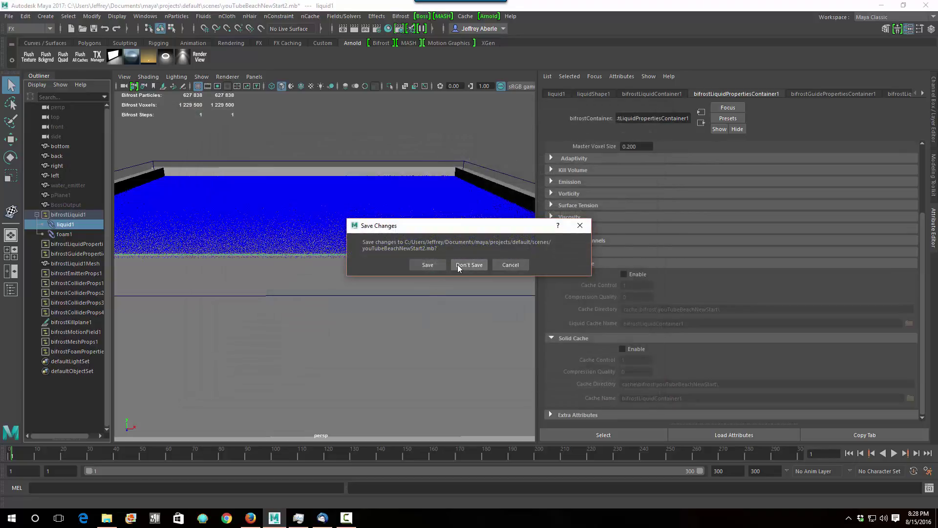
left_click(460, 266)
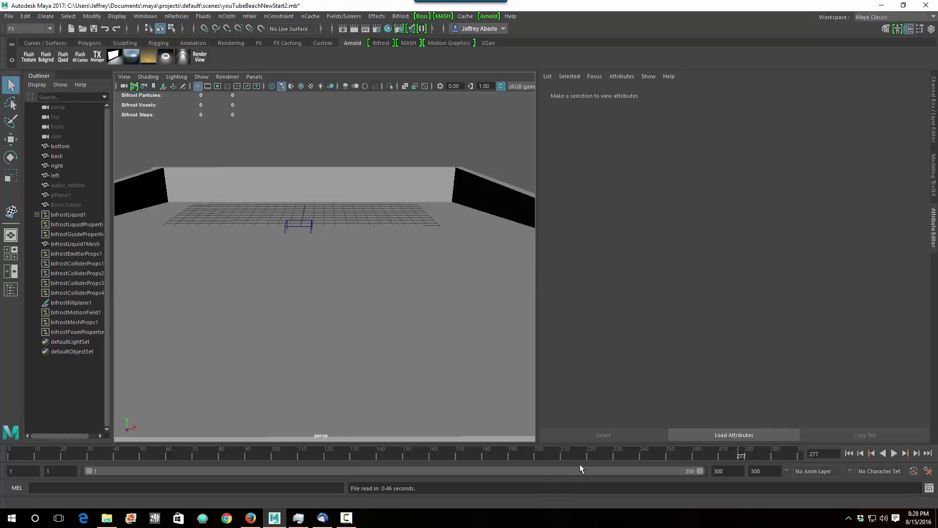
- Scrub and play the timeline between frames 167 and 222 to check the reloaded simulation
left_click(593, 455)
left_click(507, 454)
key("alt+v")
left_click(449, 454)
left_click(567, 453)
- Expand bifrostLiquid1, show liquid1's properties container, toggle Liquid Cache Enable, and rewind to frame 1
left_click(36, 215)
left_click(65, 225)
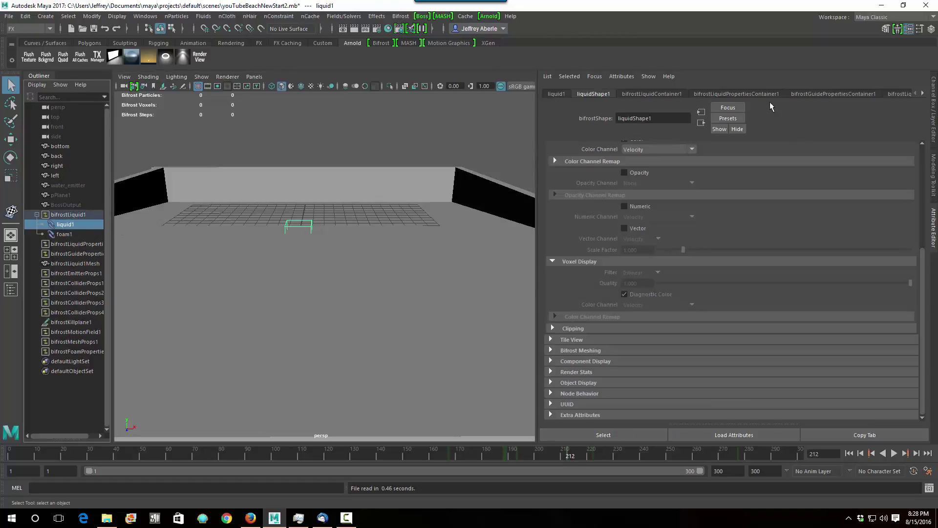
left_click(755, 93)
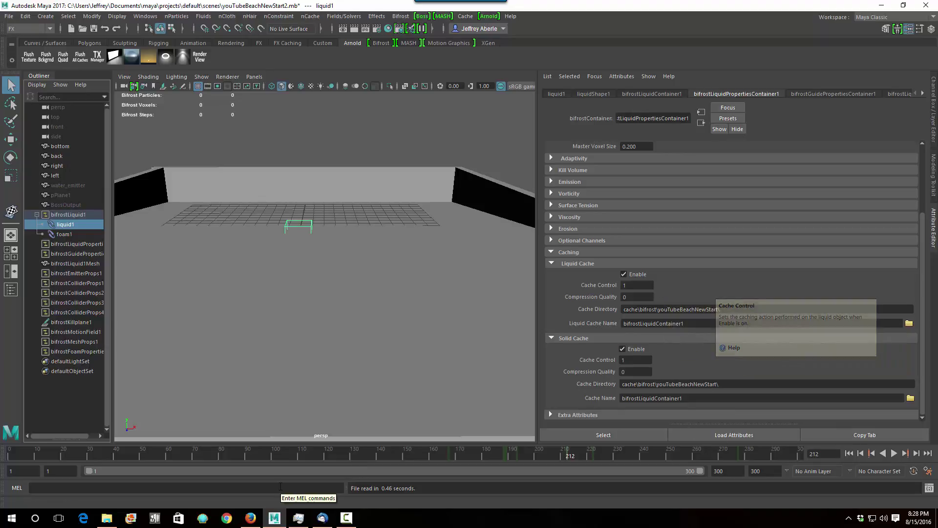
left_click(624, 273)
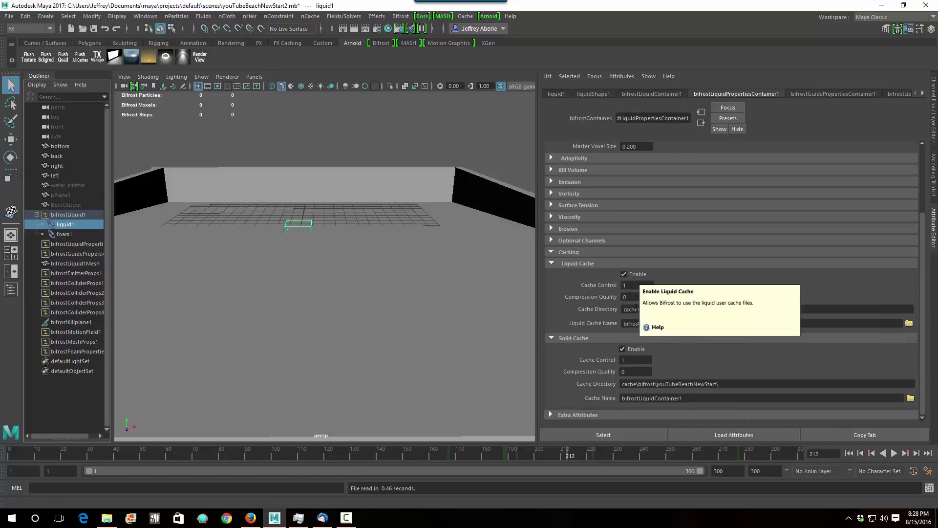
left_click(849, 454)
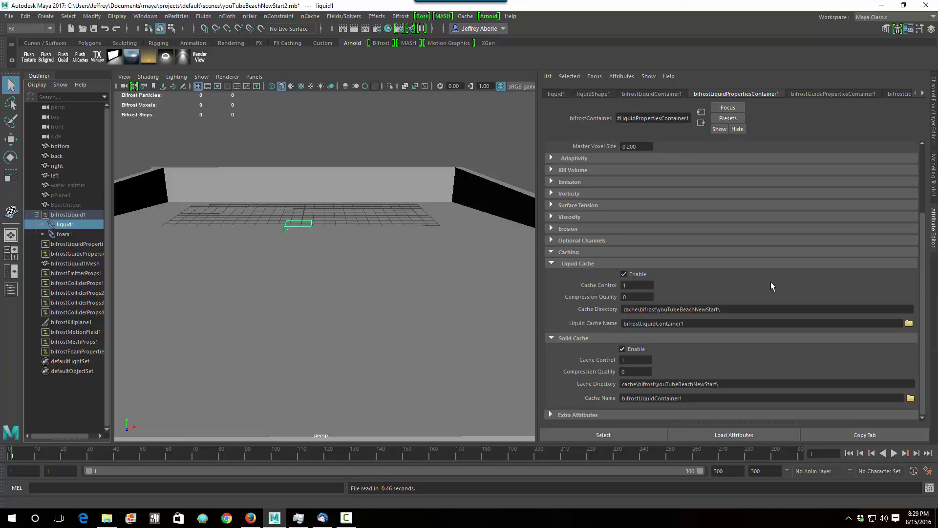
- Uncheck Liquid Cache Enable, then select foam1 and show its foam properties container settings
left_click(629, 274)
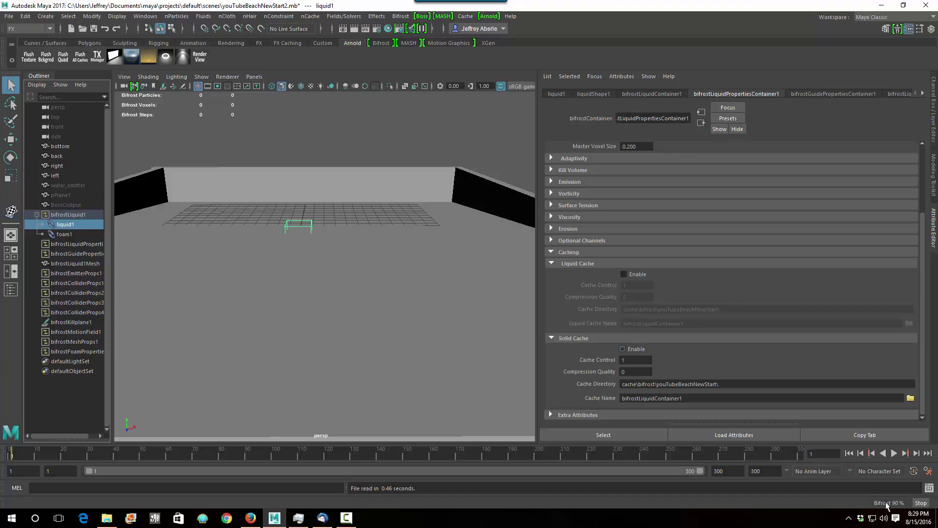
left_click(66, 235)
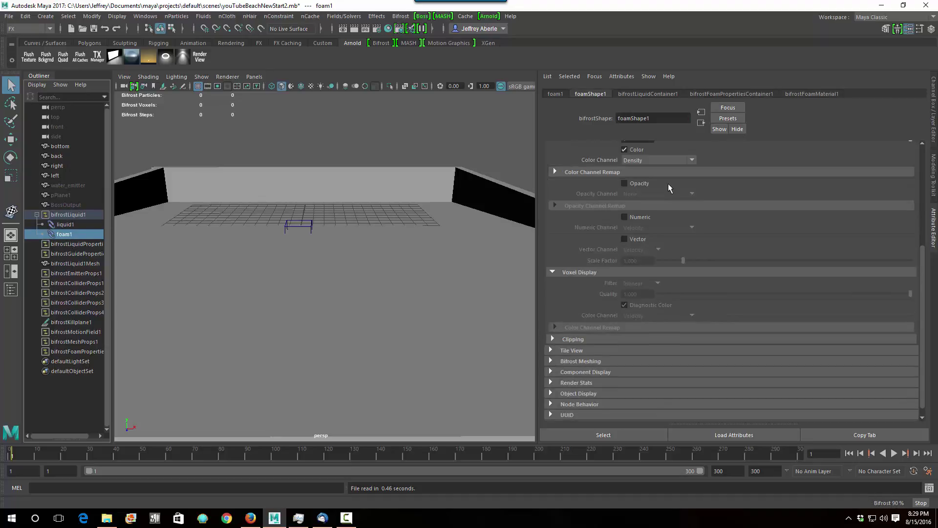
scroll(686, 281, "down", 1)
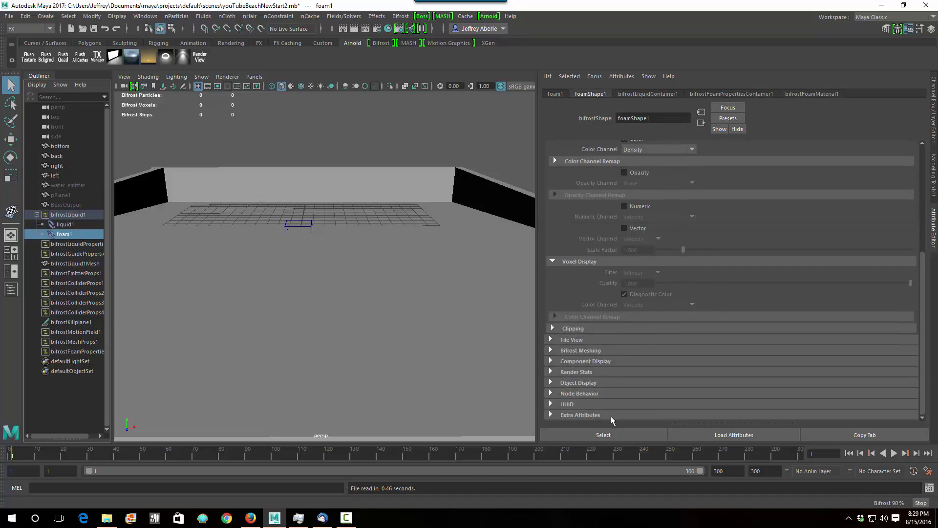
left_click(733, 93)
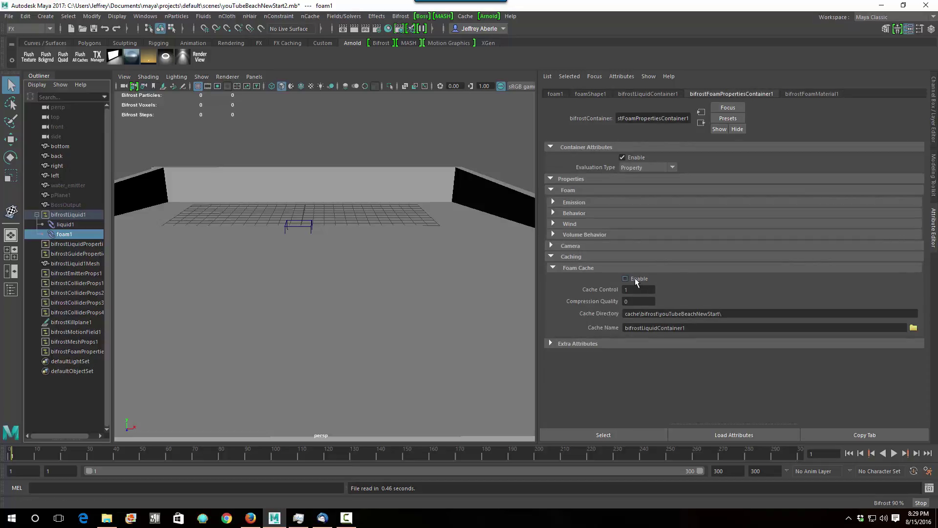